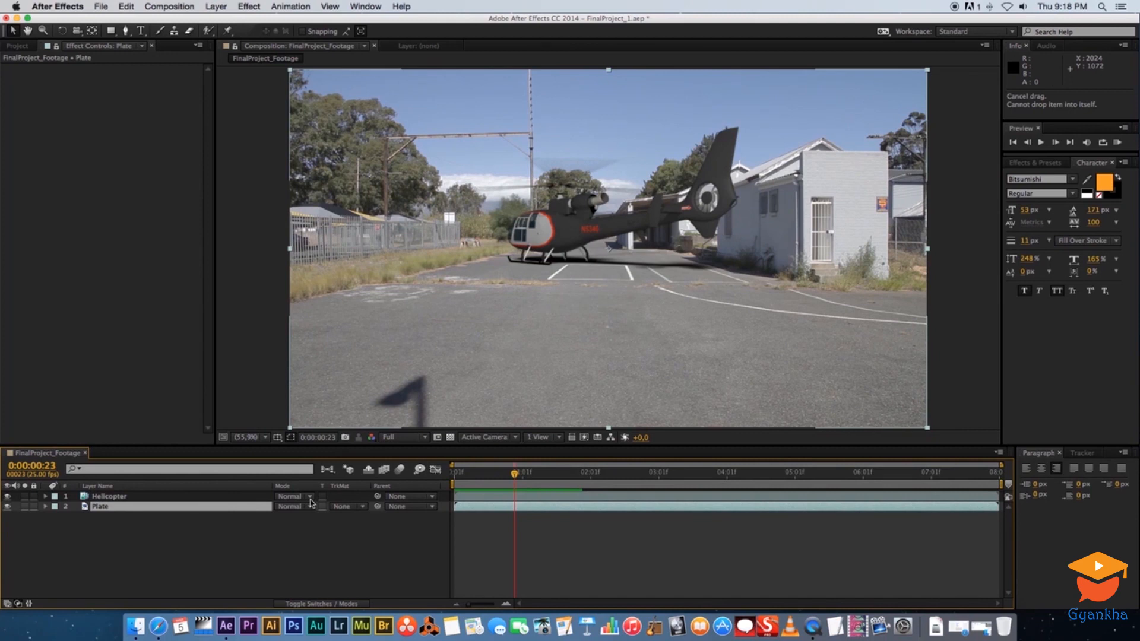
Step: Add a Curves effect to the Plate layer and shape its RGB curve into an S, lowering shadows and raising highlights
right_click(123, 511)
mouse_move(175, 336)
mouse_move(356, 343)
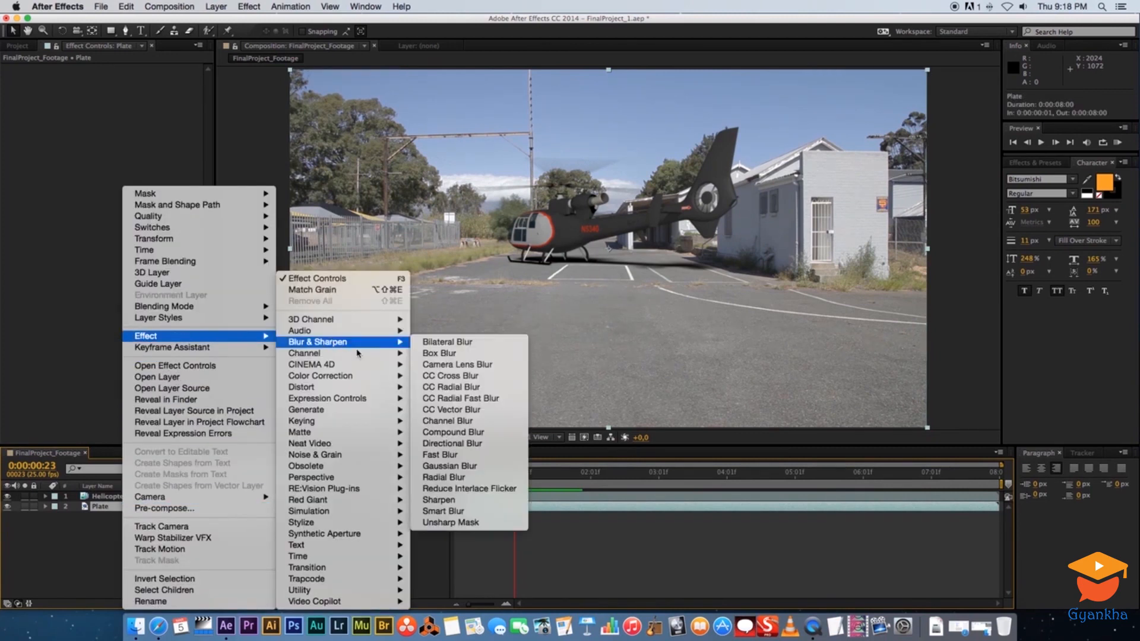
mouse_move(317, 377)
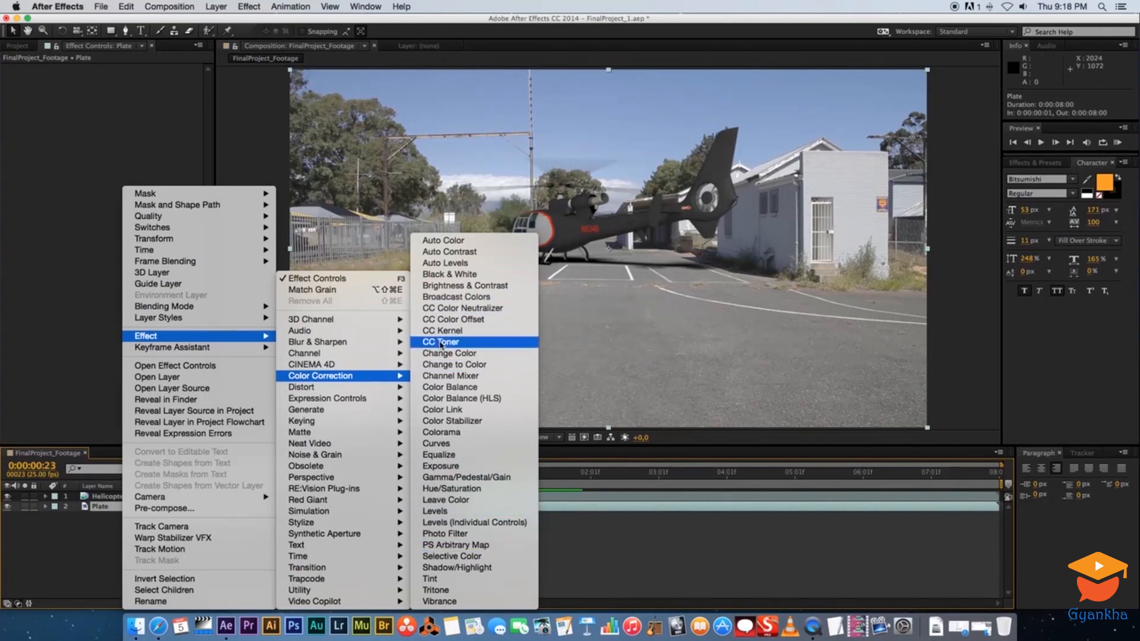
click(464, 447)
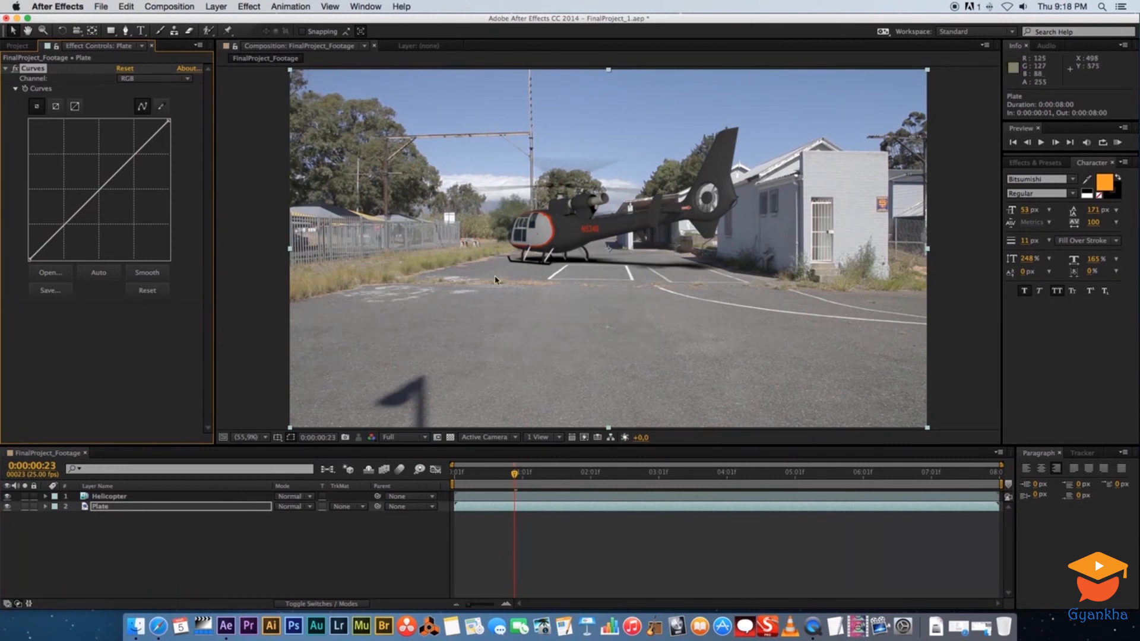
key(super+z)
drag(74, 217, 78, 227)
drag(132, 171, 130, 154)
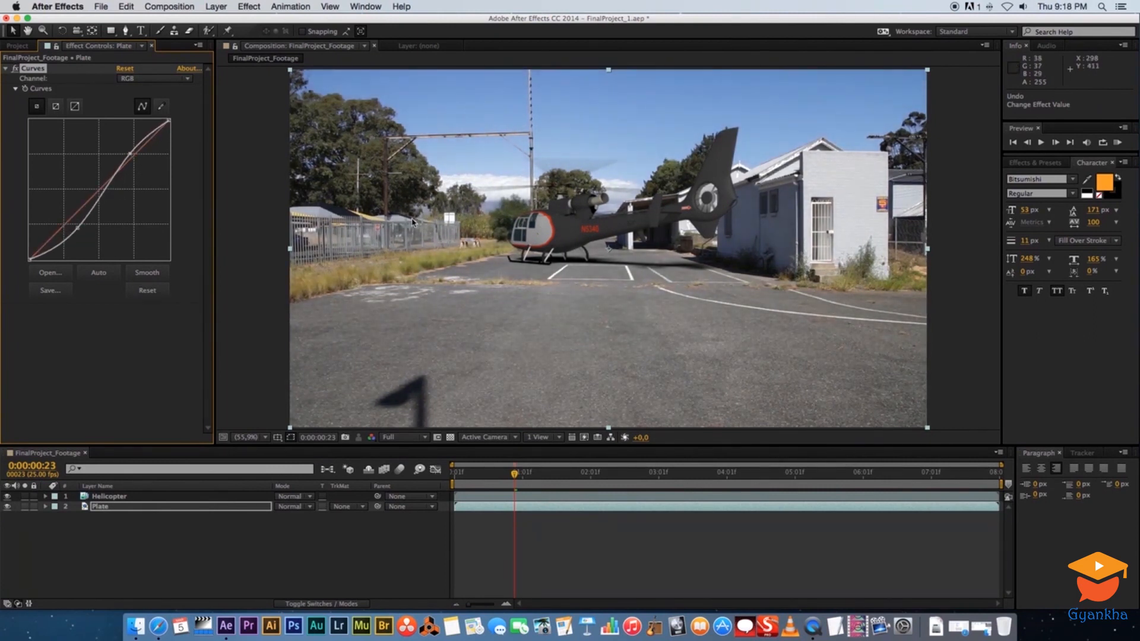
drag(131, 153, 129, 152)
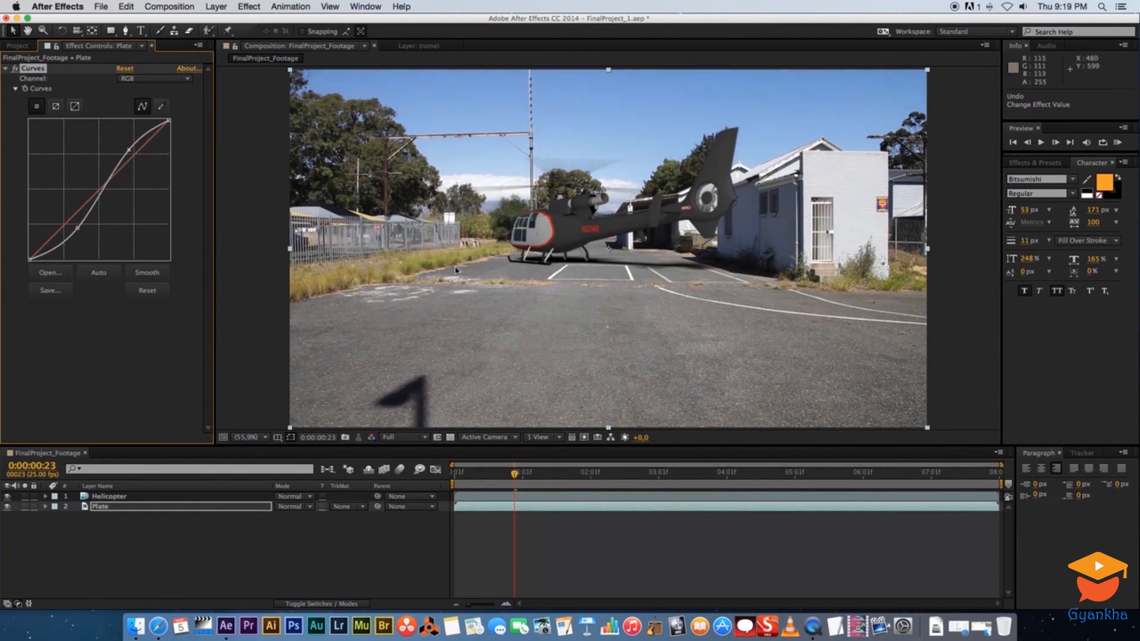
Step: Add a Tint effect to the Plate layer and set Amount to Tint to 22%
click(107, 509)
right_click(107, 509)
mouse_move(244, 338)
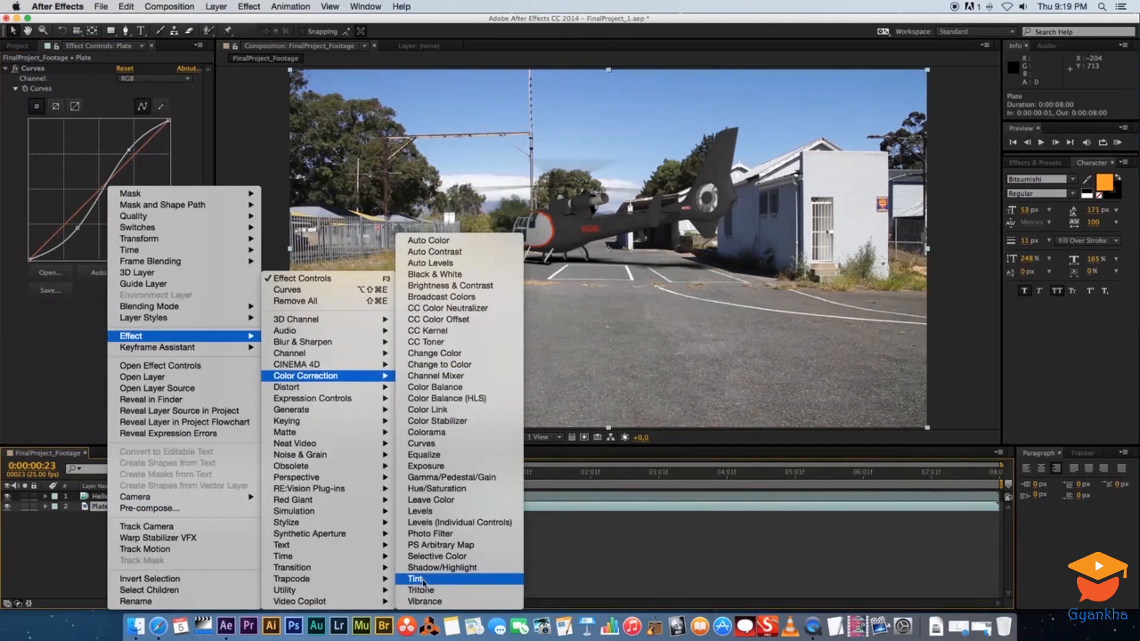
click(418, 578)
drag(110, 338, 70, 338)
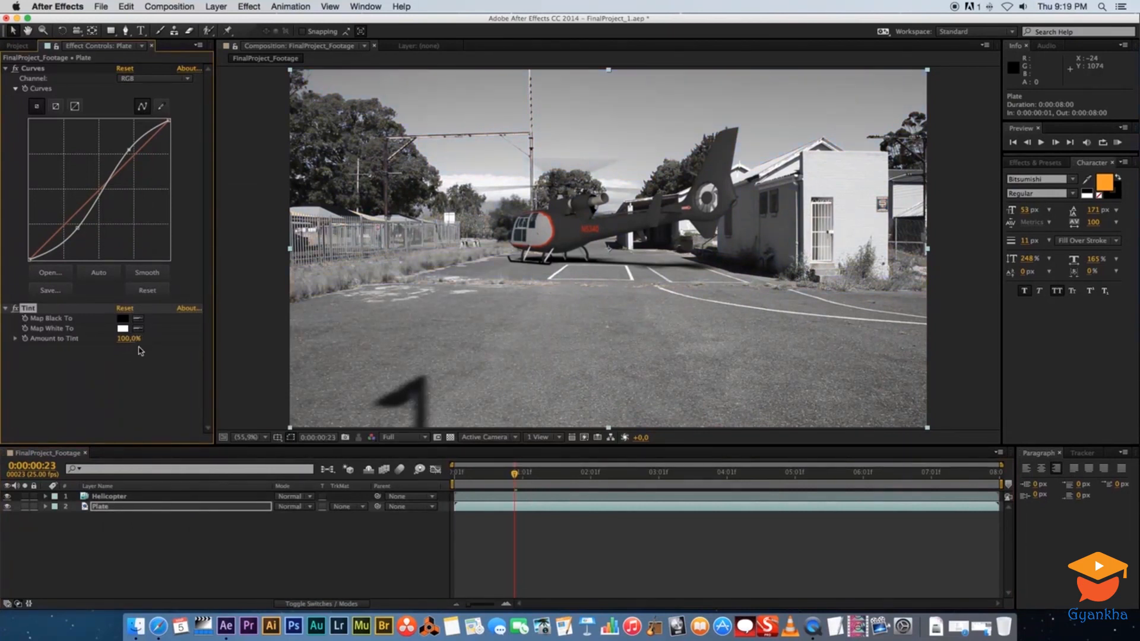
drag(122, 339, 53, 338)
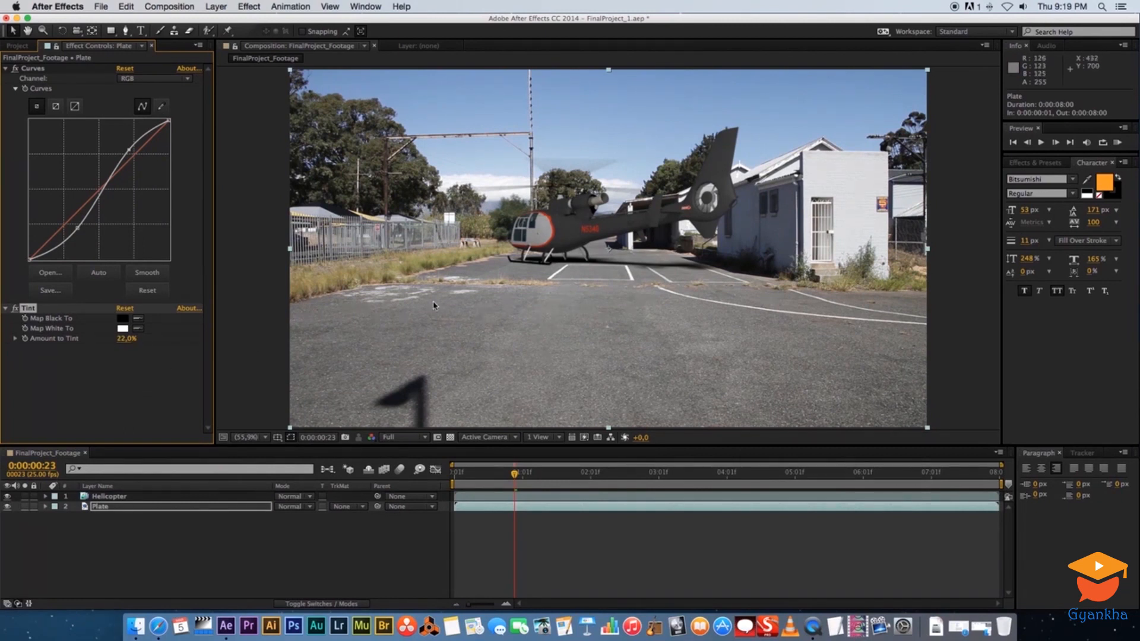
Step: Lower the shadow point of the Plate layer's curve further for deeper blacks and collapse the layer's effects
drag(79, 230, 80, 241)
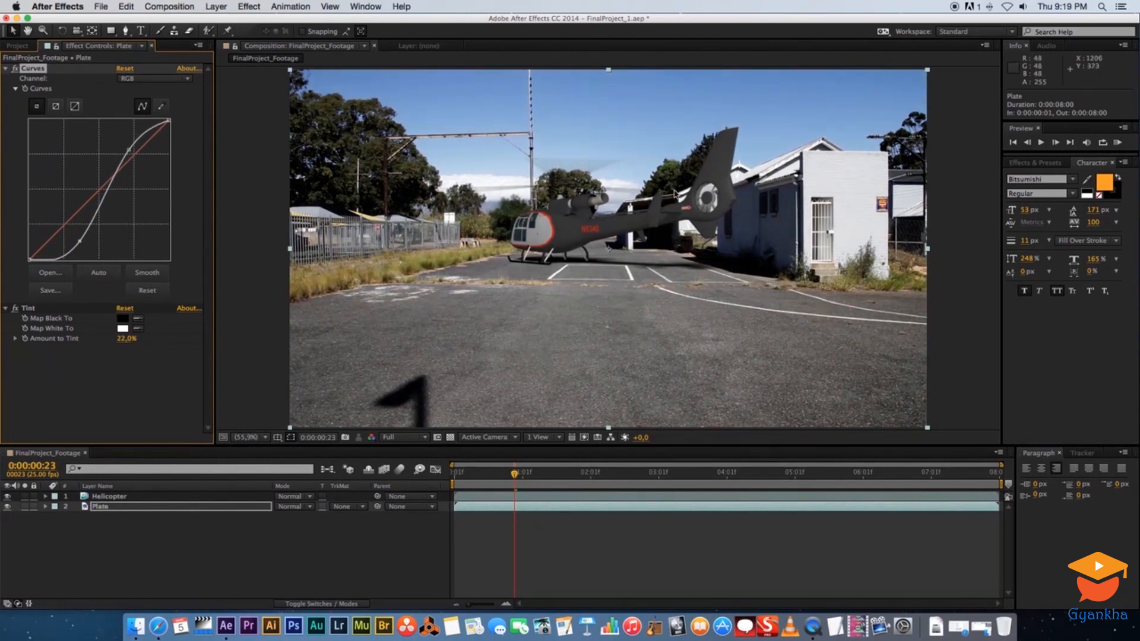
super+click(6, 68)
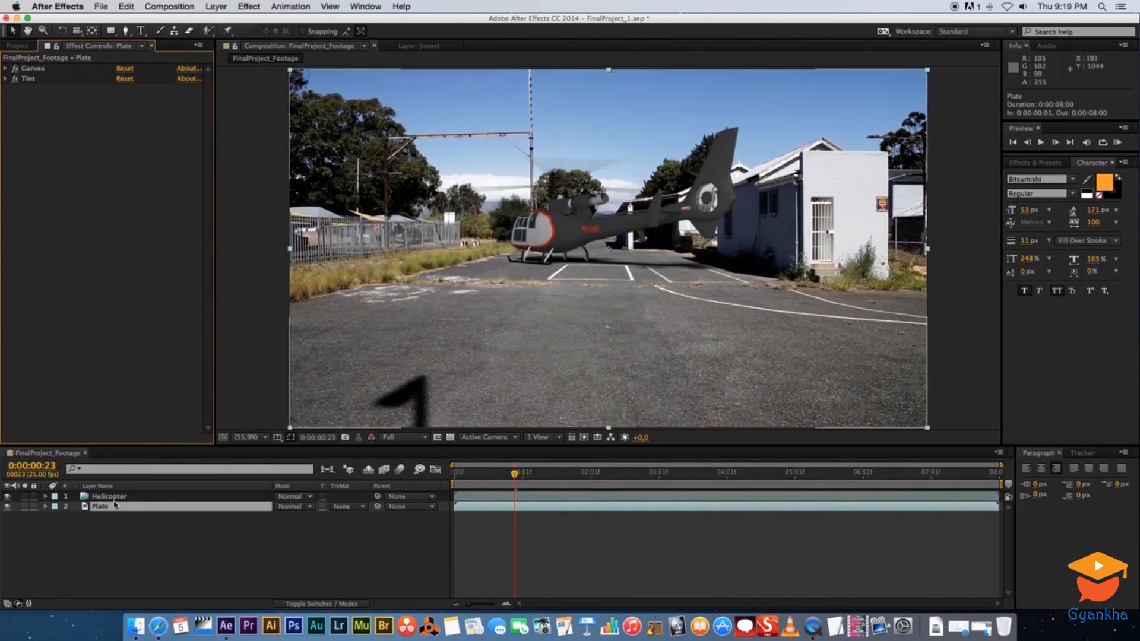
Step: Add a Curves effect to the Helicopter layer and collapse its Fast Blur and Match Grain settings
click(121, 497)
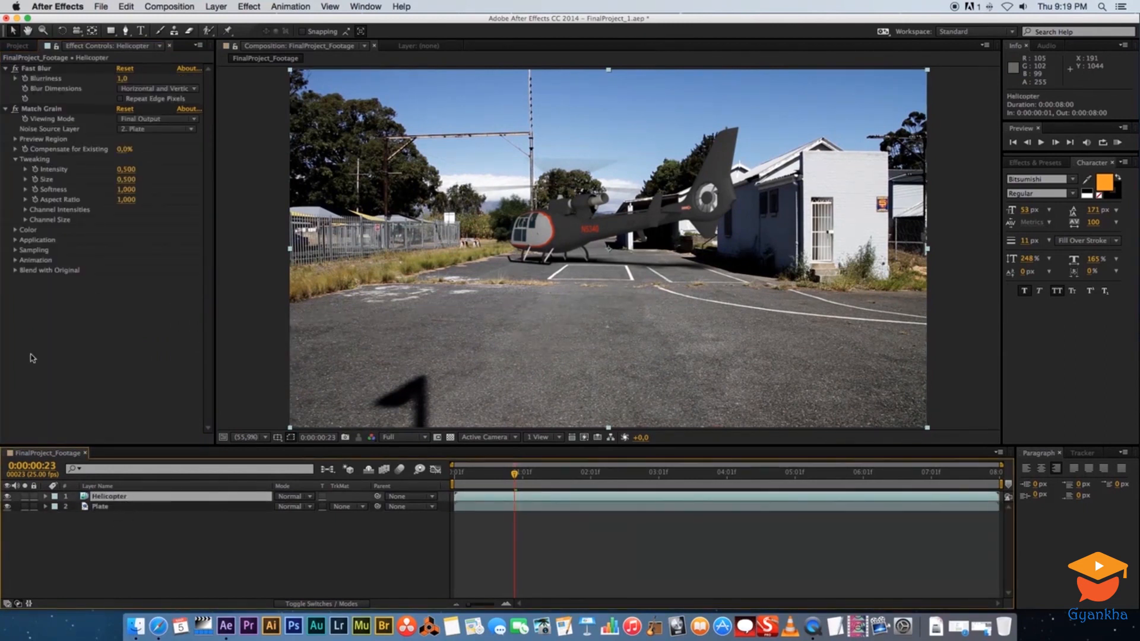
right_click(122, 498)
mouse_move(184, 336)
mouse_move(313, 379)
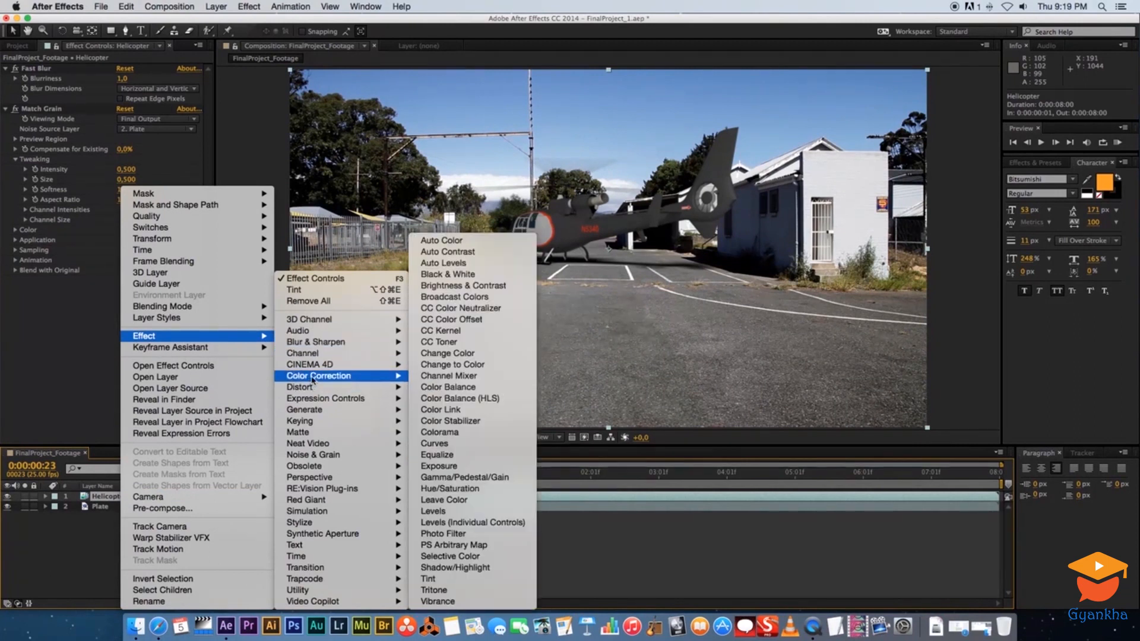
click(438, 444)
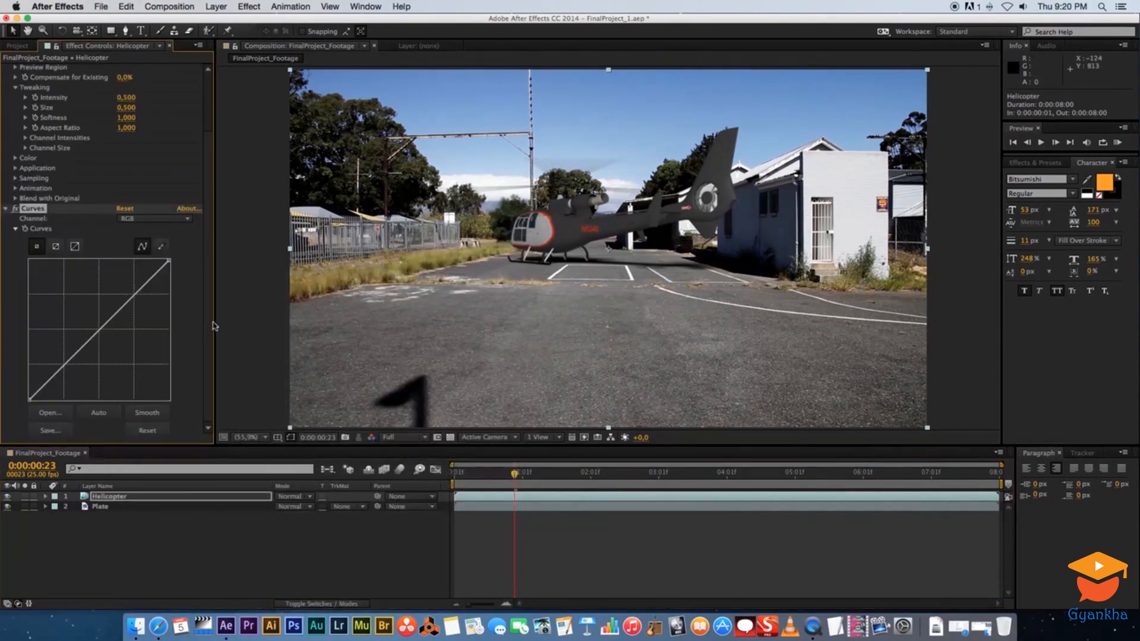
scroll(137, 226, up, 3)
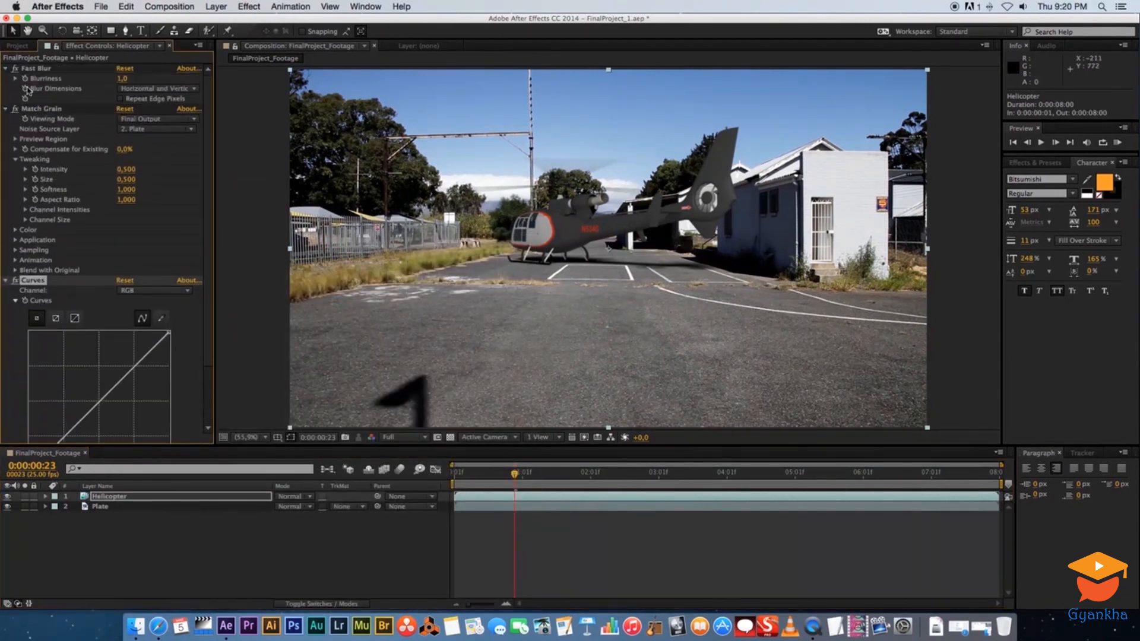
click(6, 69)
click(6, 79)
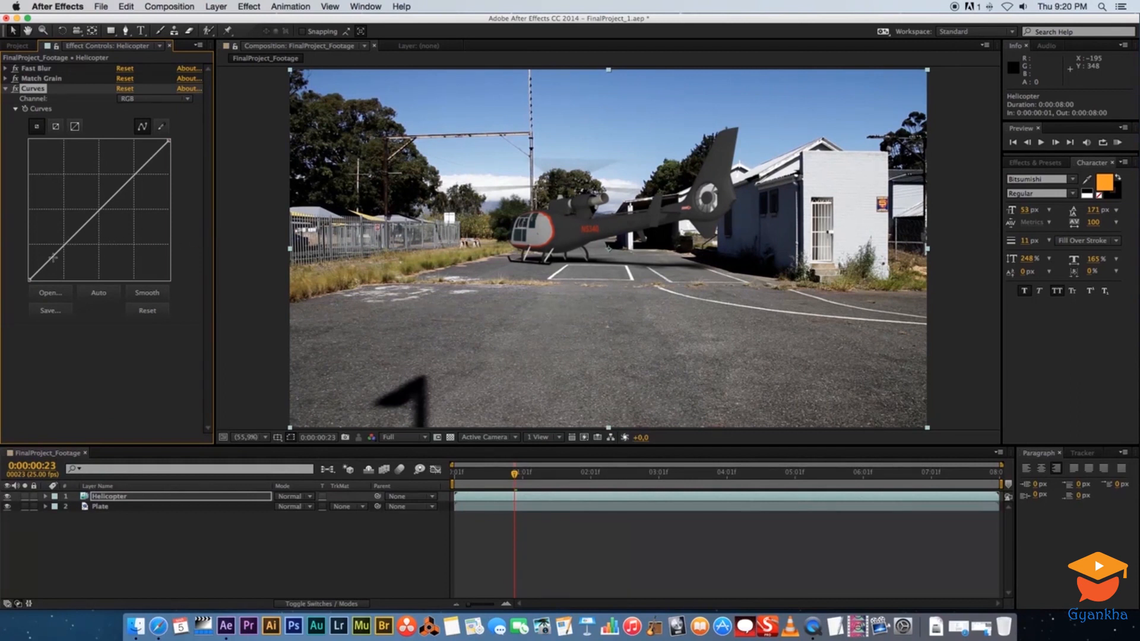
Step: Shape the Helicopter layer's RGB curve into a gentle S with slightly lowered shadows and slightly raised highlights
drag(80, 231, 78, 240)
drag(138, 181, 132, 173)
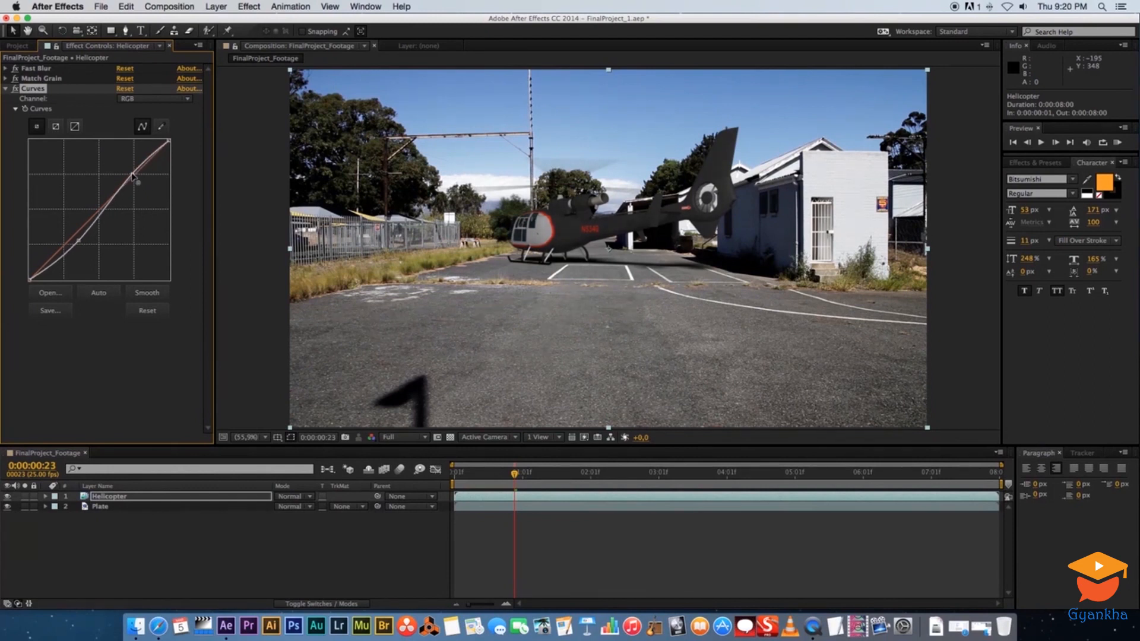
drag(81, 240, 79, 238)
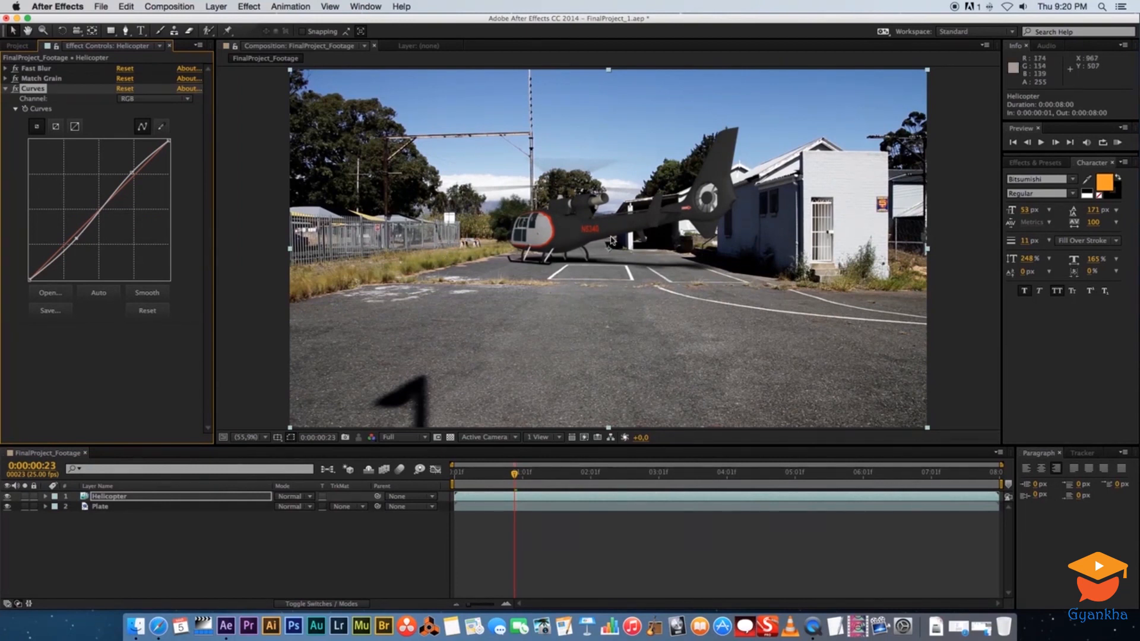
Step: Add a Tint effect to the Helicopter layer with Amount to Tint at 35%, and collapse its Curves and Tint settings
right_click(118, 502)
mouse_move(205, 337)
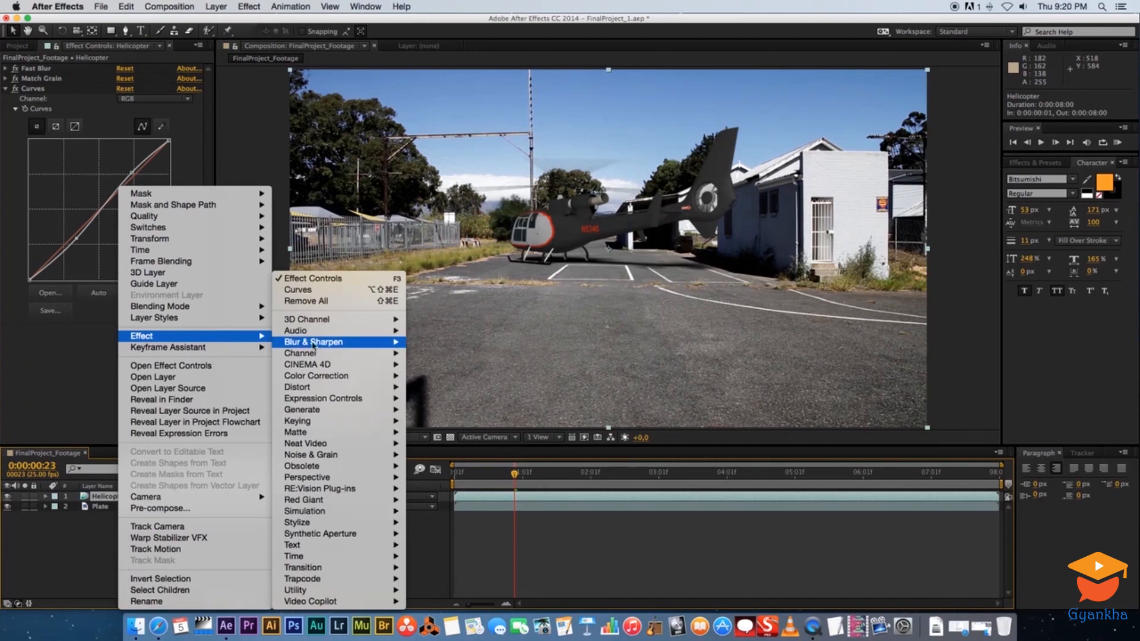
mouse_move(321, 377)
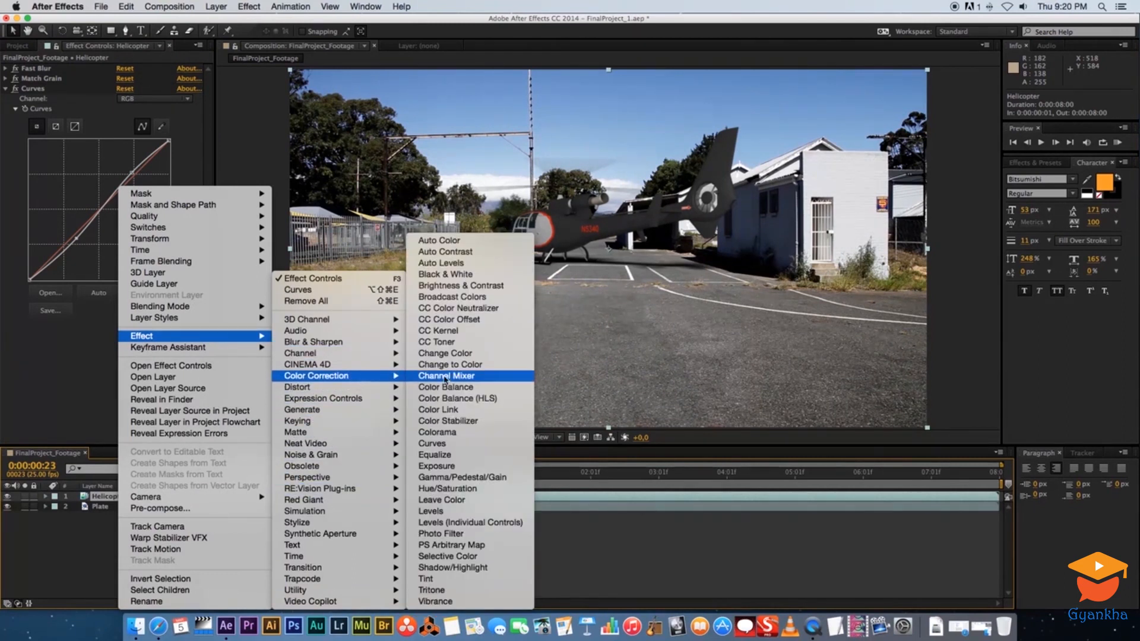
click(434, 580)
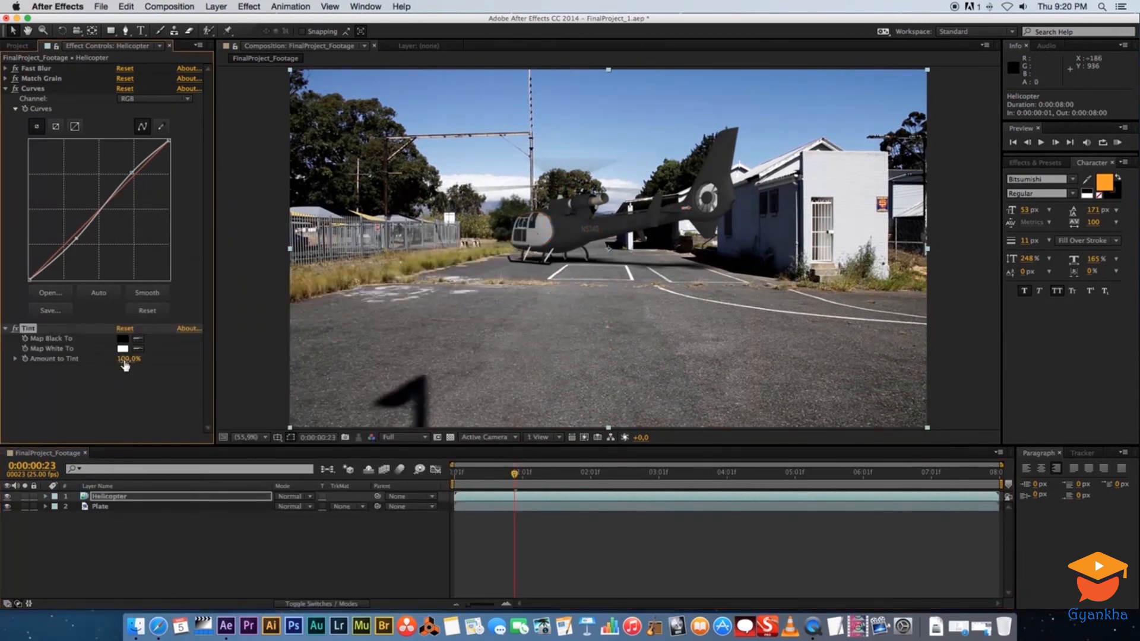
drag(79, 358, 74, 358)
click(122, 360)
key(Return)
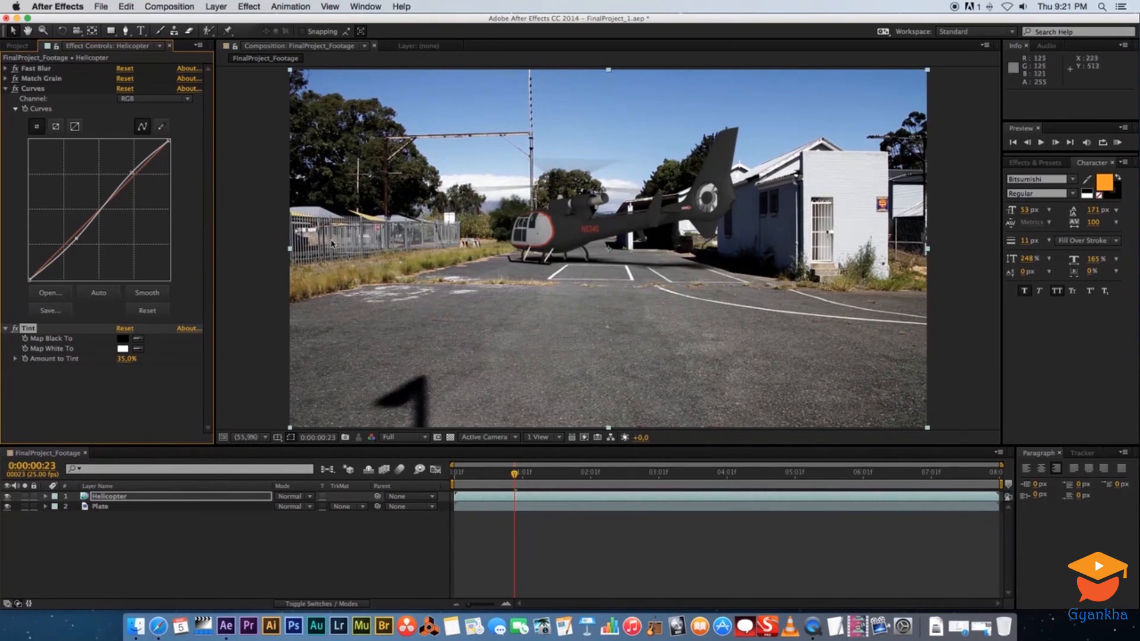
click(5, 90)
click(6, 100)
Step: Create a new adjustment layer above the Helicopter layer and name it Vignette
click(182, 537)
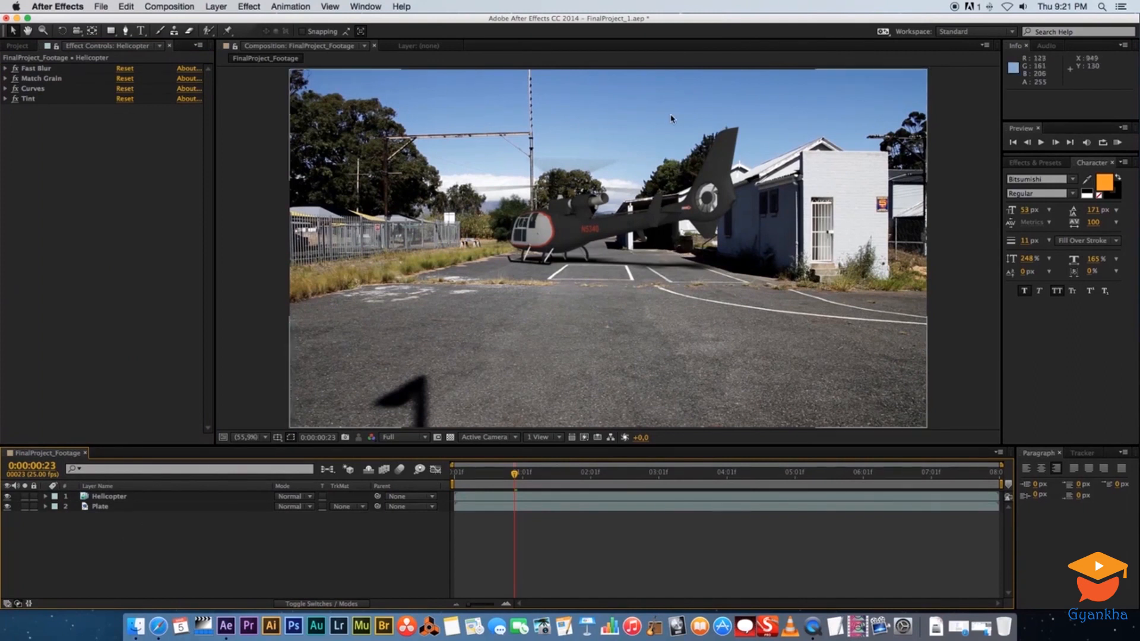
right_click(150, 544)
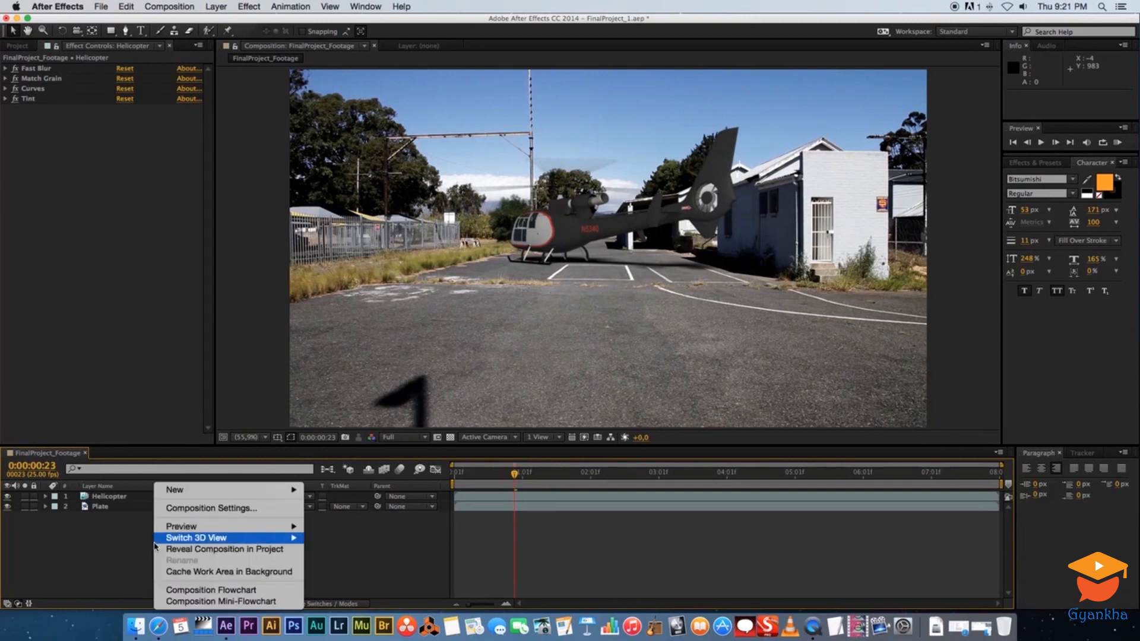
mouse_move(214, 490)
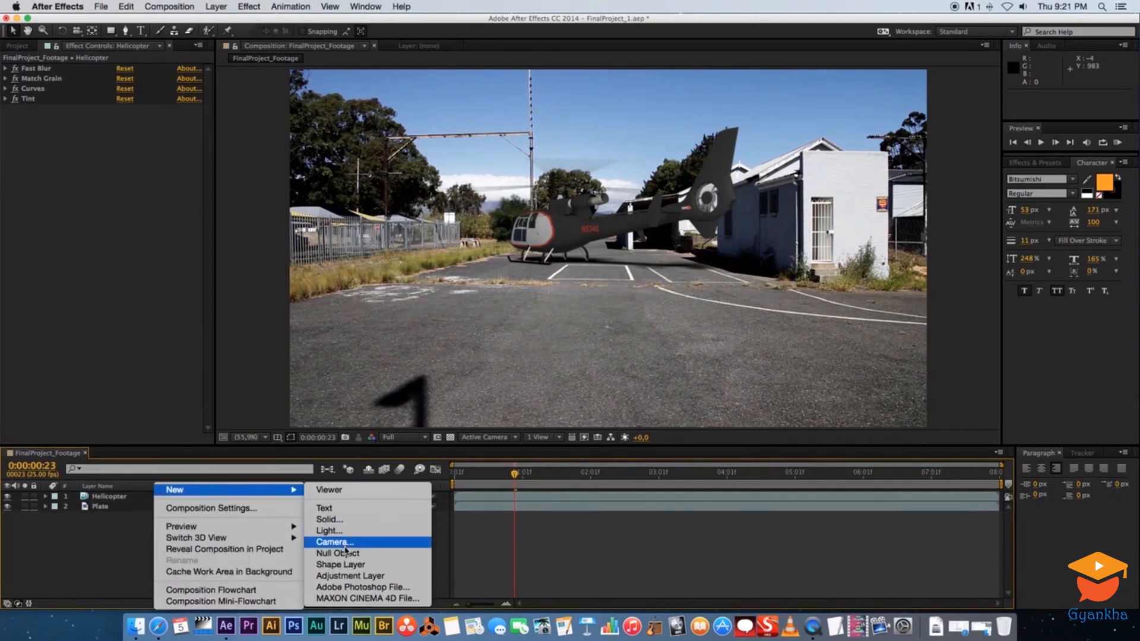
click(344, 577)
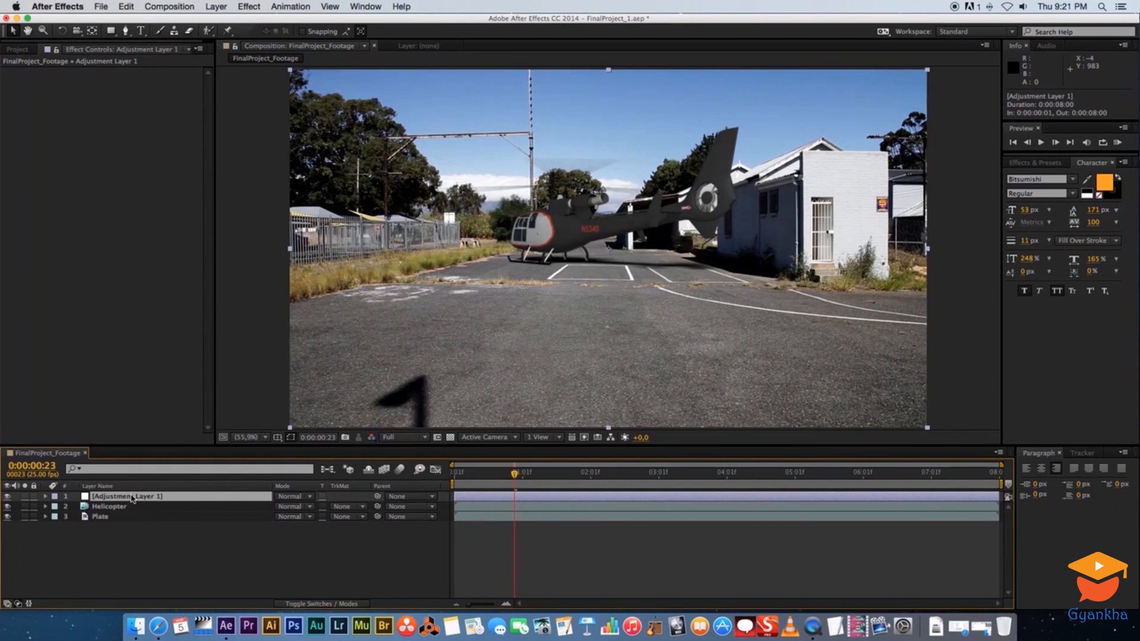
click(145, 537)
click(151, 501)
key(Return)
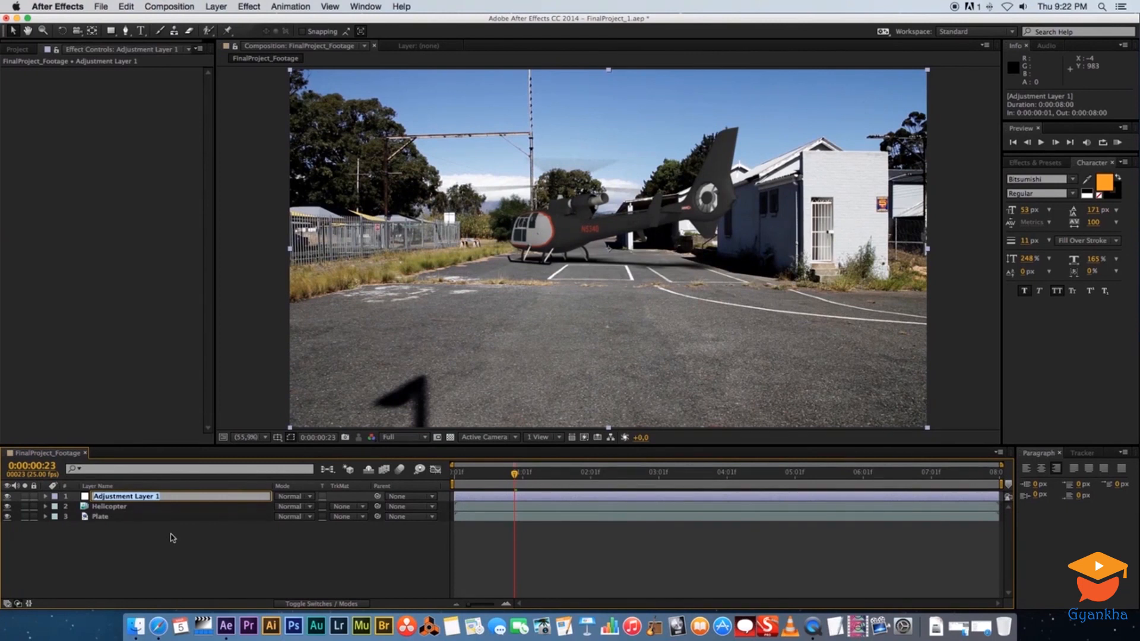
text(Vignette)
key(Return)
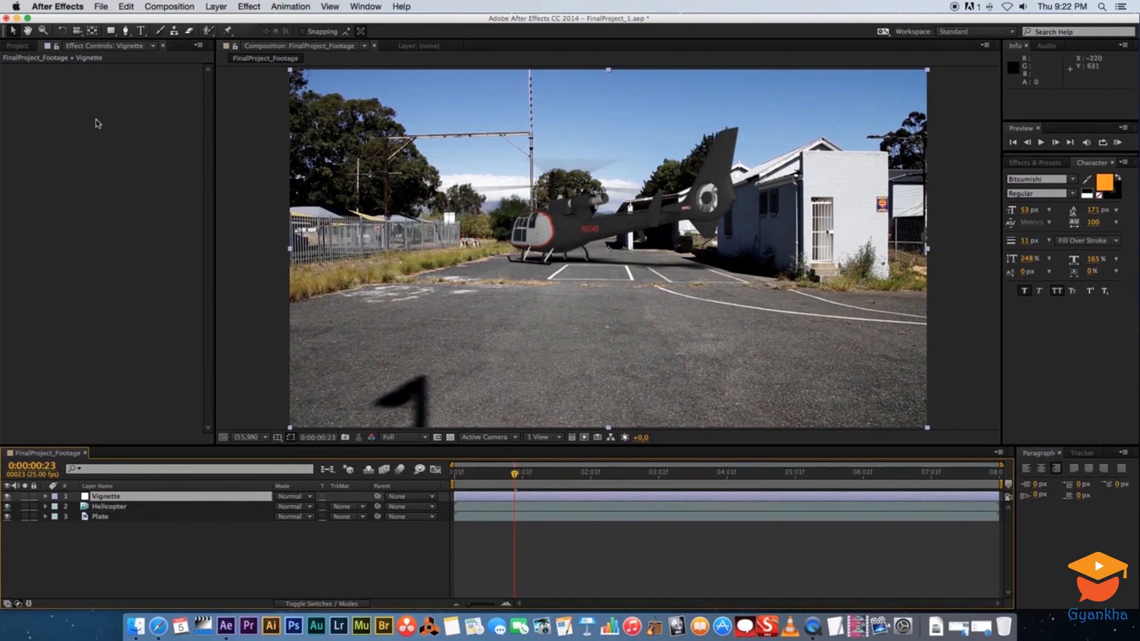
Step: Add an elliptical mask filling the whole frame to the Vignette layer
click(110, 33)
click(111, 33)
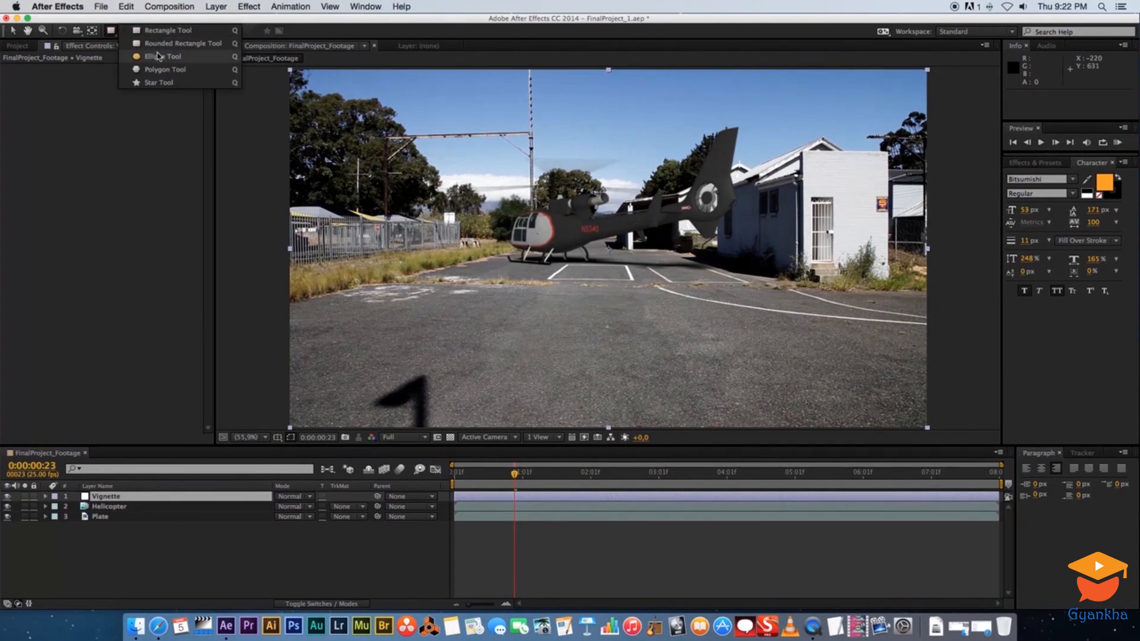
click(184, 60)
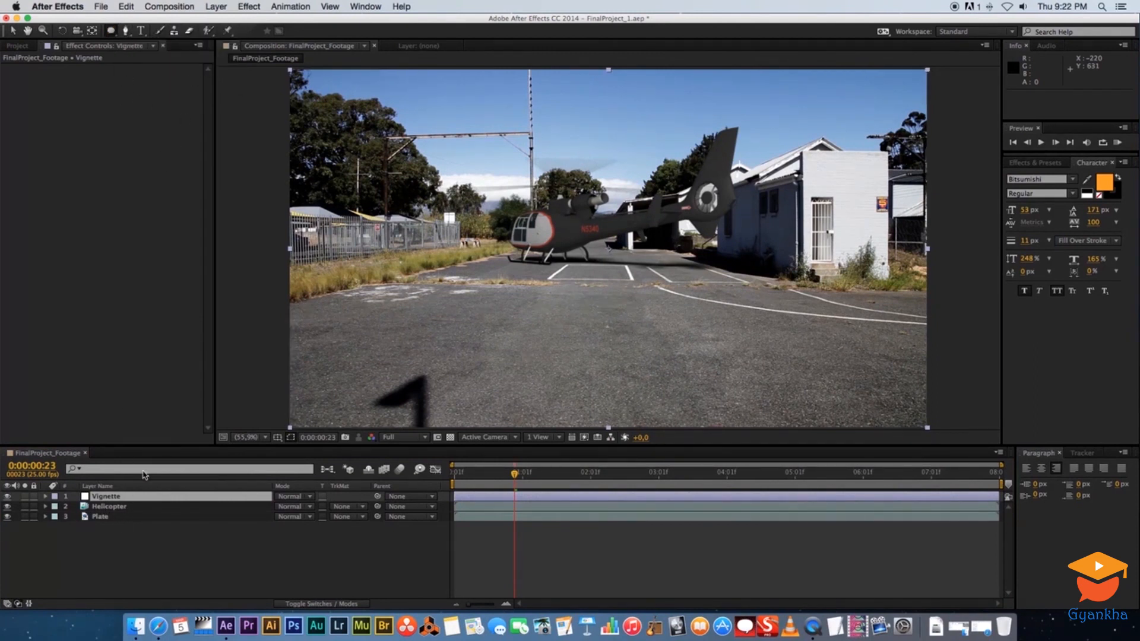
double_click(110, 32)
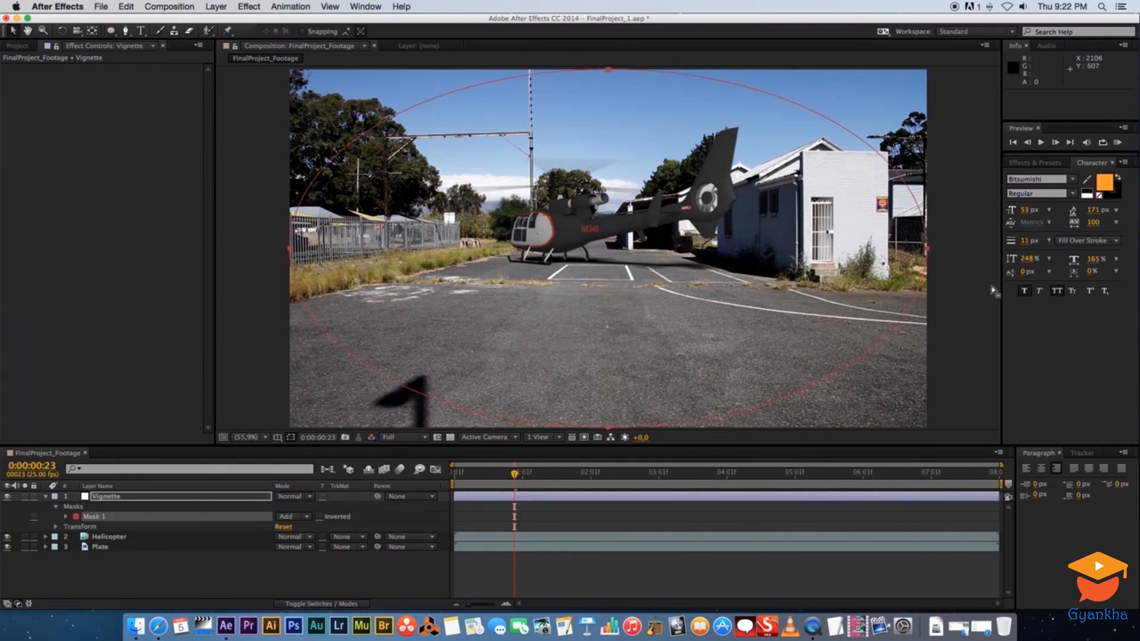
Step: Add a Curves effect to the Vignette layer and bend its RGB curve downward to darken the masked area
right_click(108, 501)
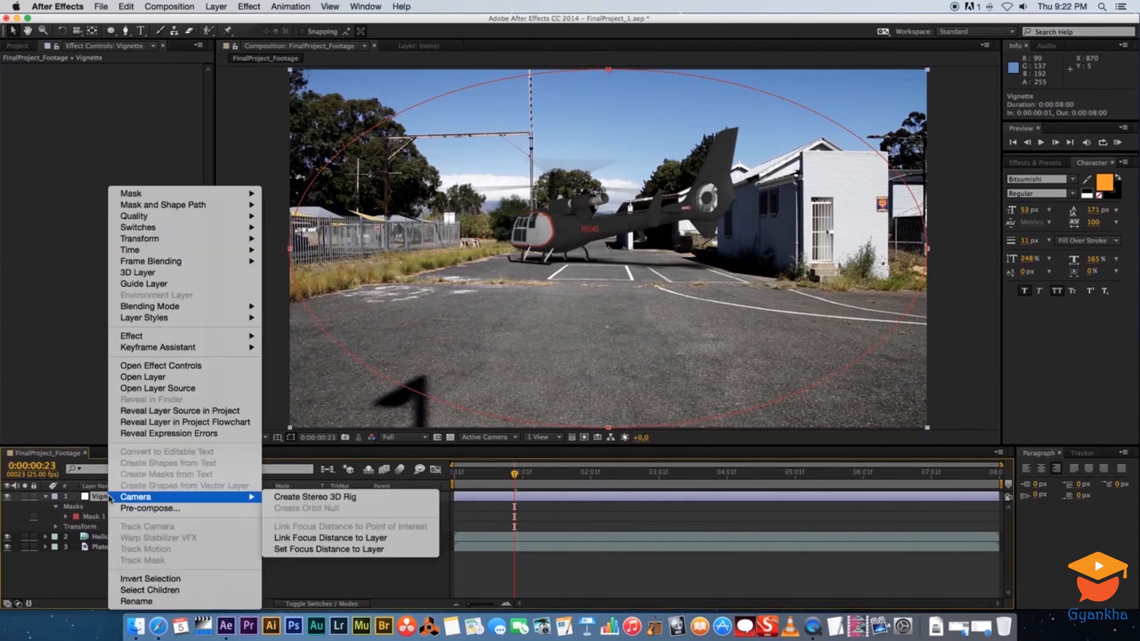
mouse_move(243, 336)
mouse_move(315, 376)
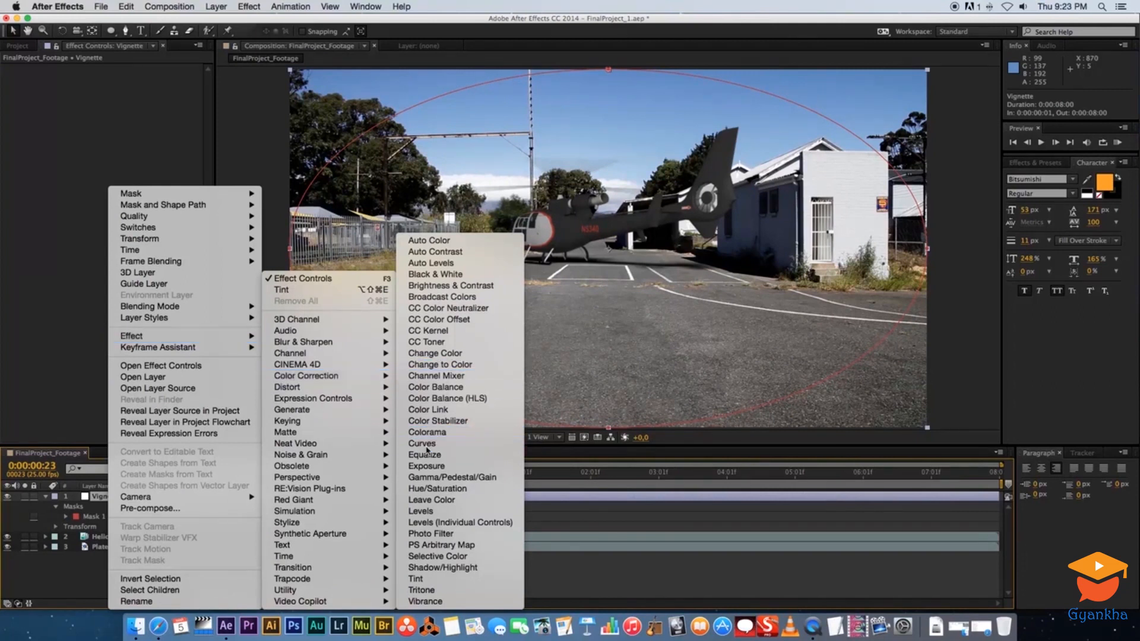
click(425, 444)
drag(77, 218, 84, 230)
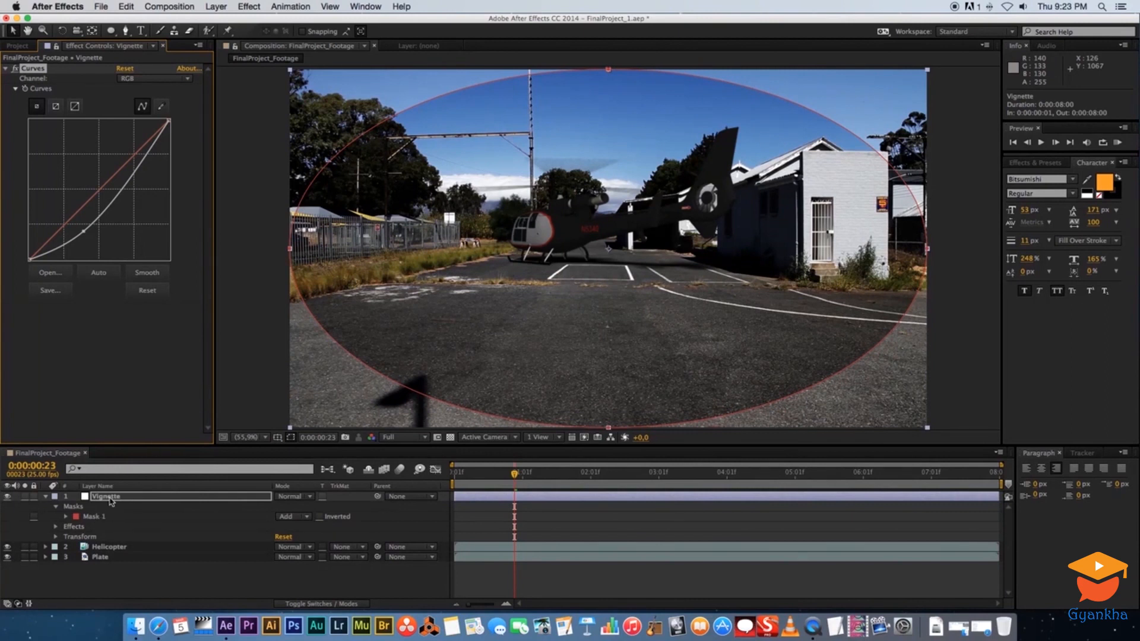
Step: Invert the Vignette layer's mask and set its Mask Feather to 250 pixels
click(95, 517)
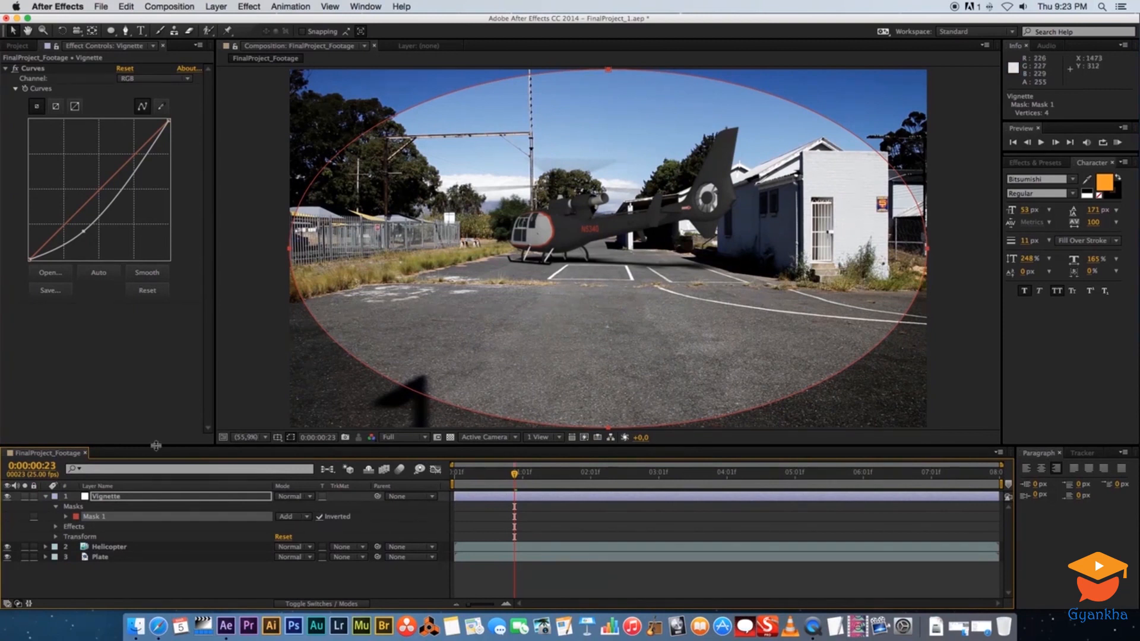
click(66, 516)
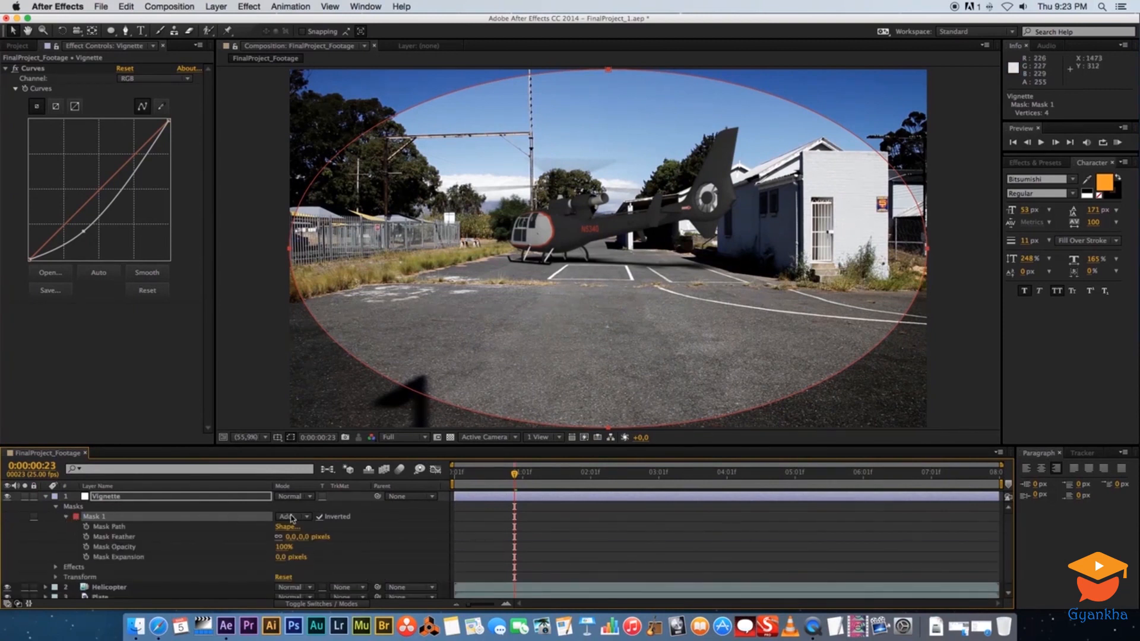
click(192, 539)
click(291, 538)
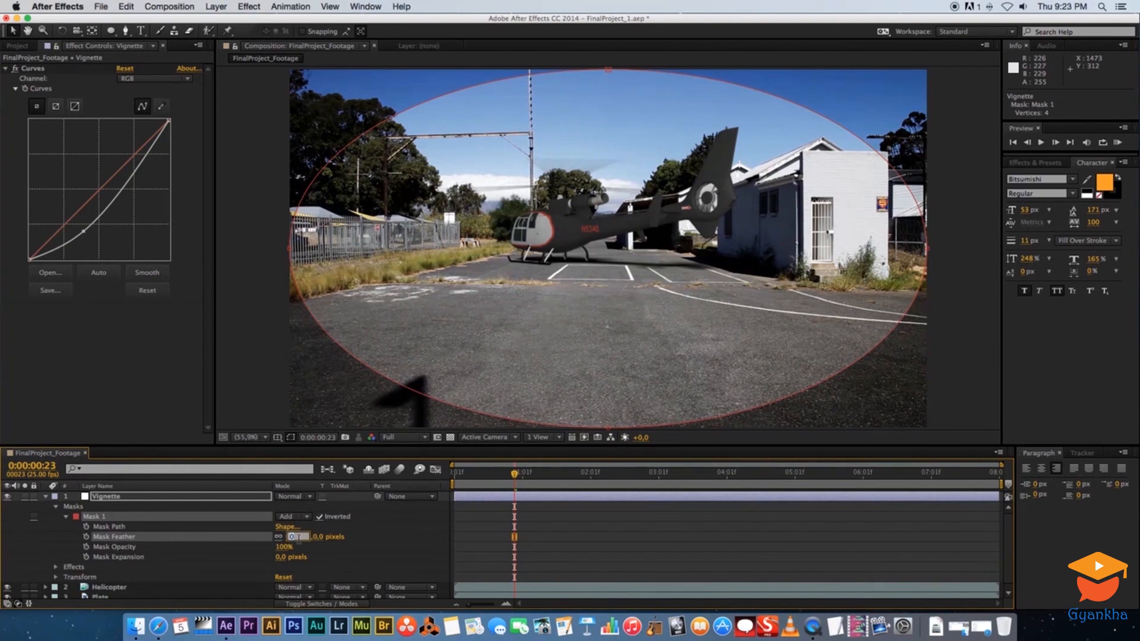
text(250)
key(Return)
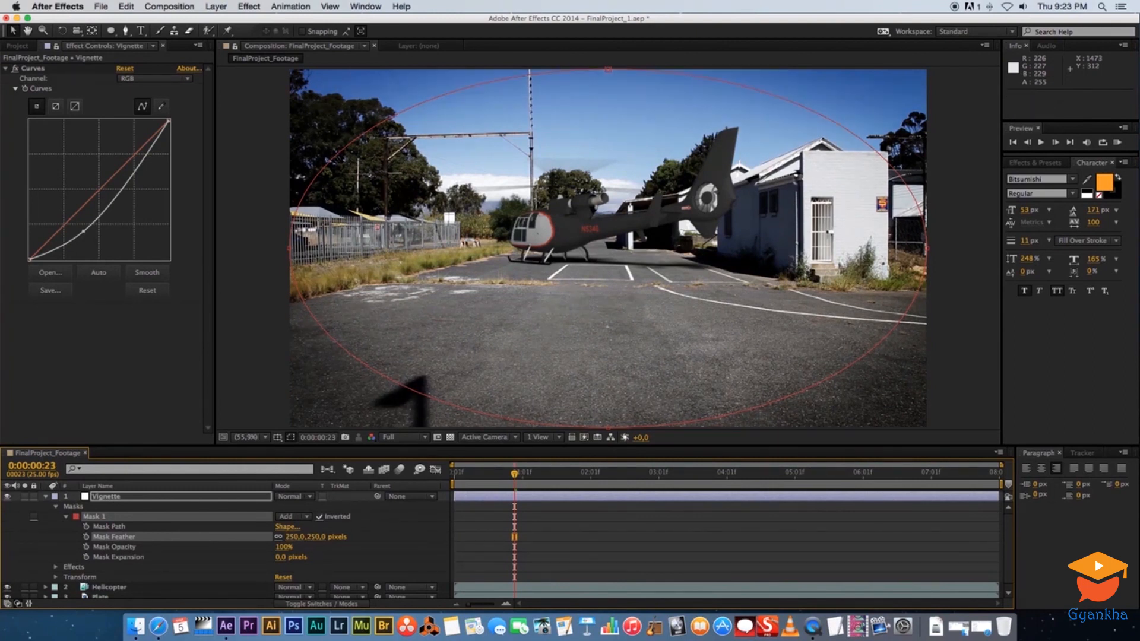
click(576, 531)
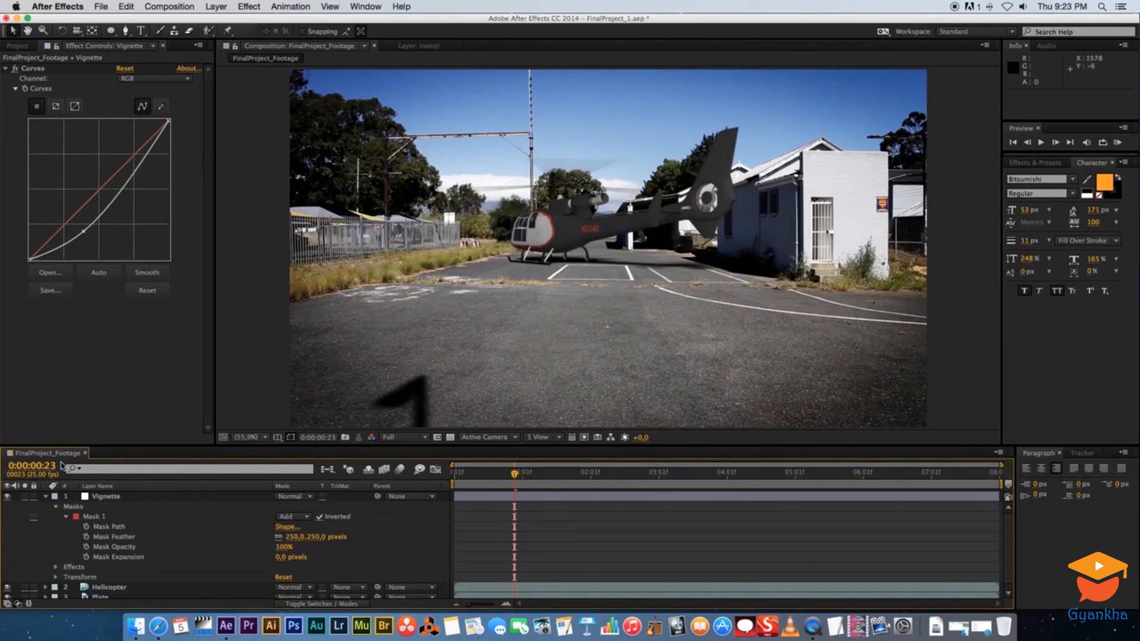
Step: Toggle the Vignette layer's visibility repeatedly to compare the frame with and without the darkened edges
click(7, 498)
click(8, 498)
click(7, 497)
click(7, 498)
click(7, 497)
click(7, 498)
click(7, 498)
click(7, 498)
Step: Pull the Vignette layer's curve slightly lower and render a RAM preview of the composition
drag(82, 230, 81, 236)
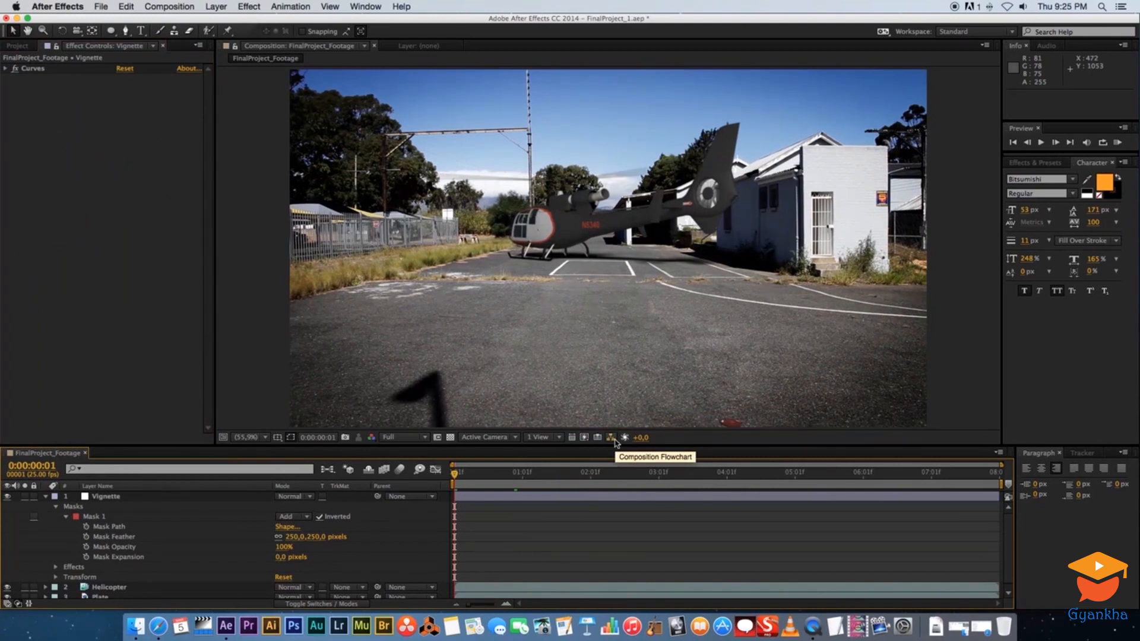
key(KP_0)
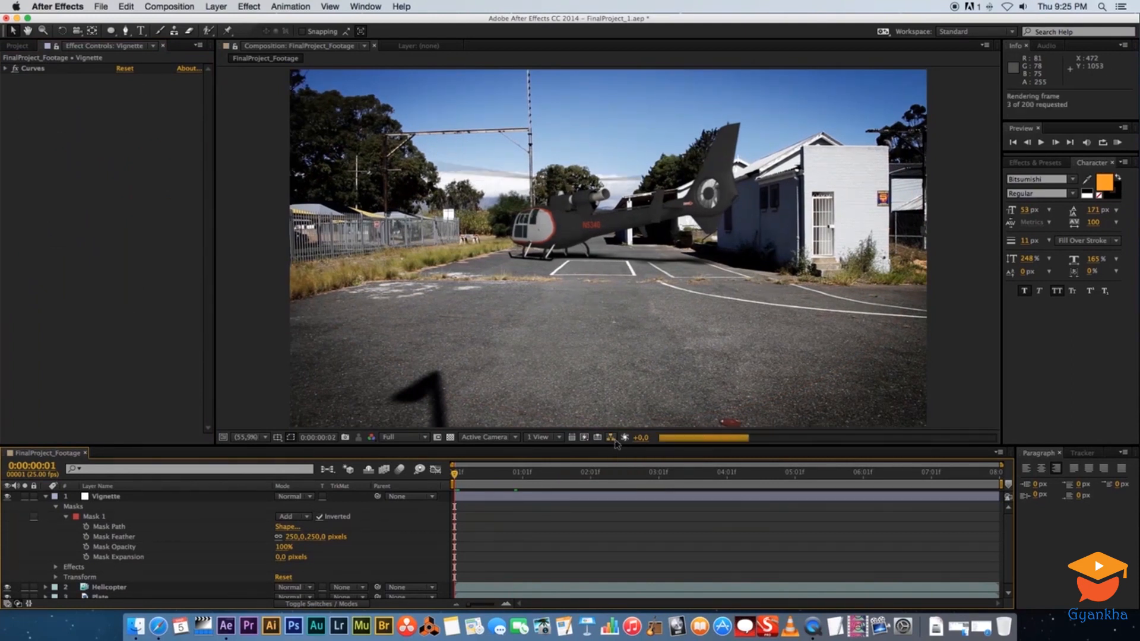